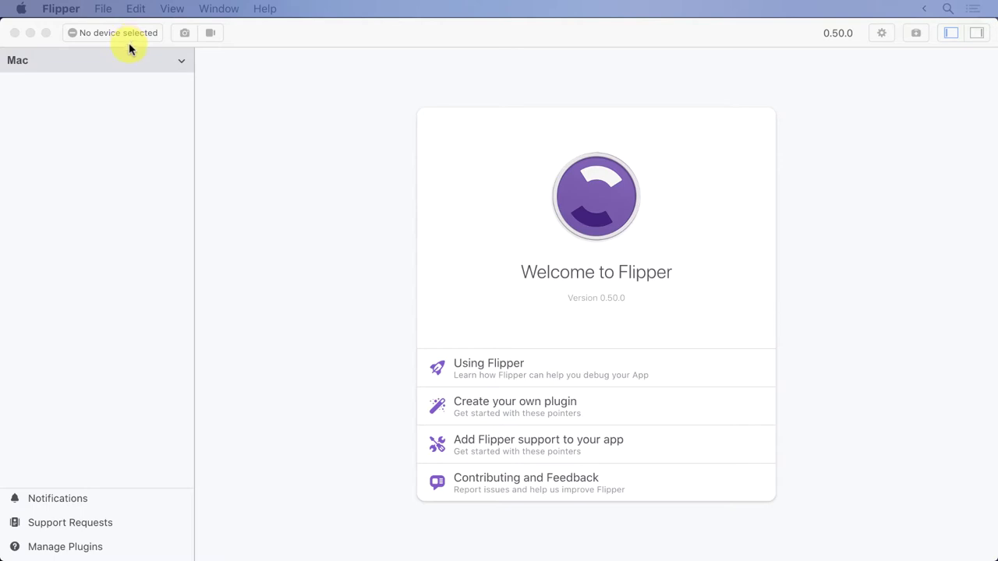
Check the available Android virtual devices, launch the Emulator_API_29 emulator, and reposition its window
{"action": "left_click", "coordinate": [147, 39]}
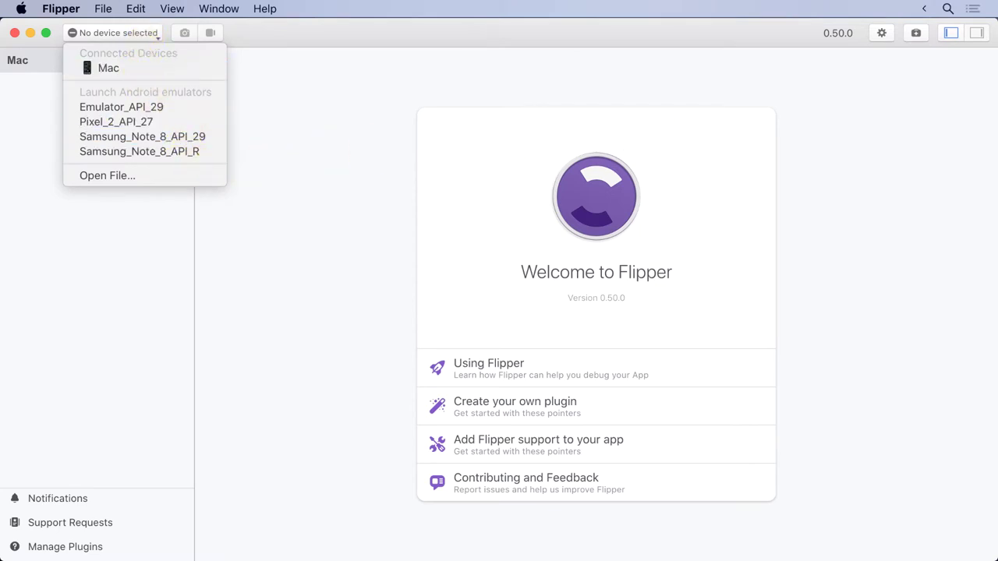
{"action": "key", "text": "super+Tab"}
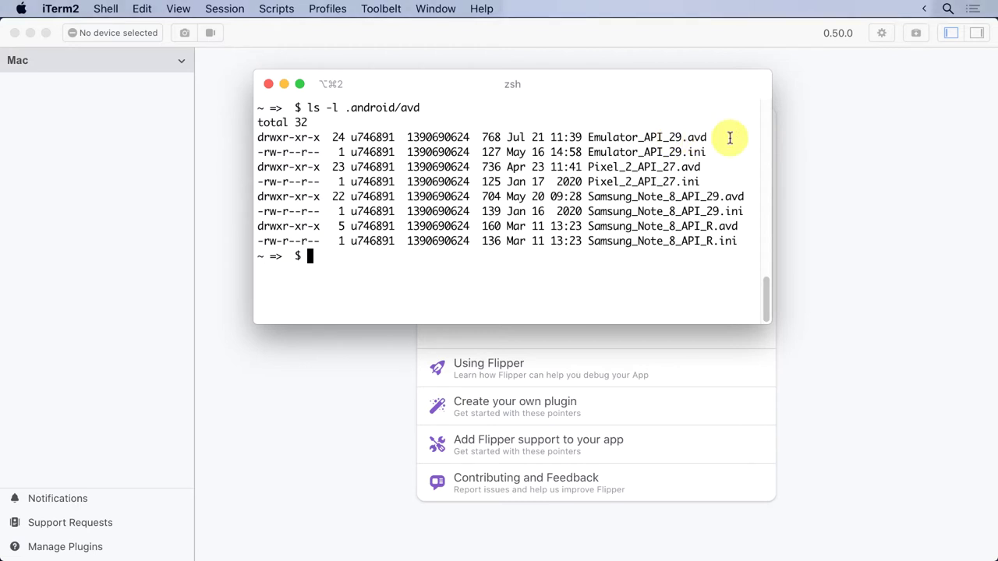
{"action": "left_click", "coordinate": [156, 38]}
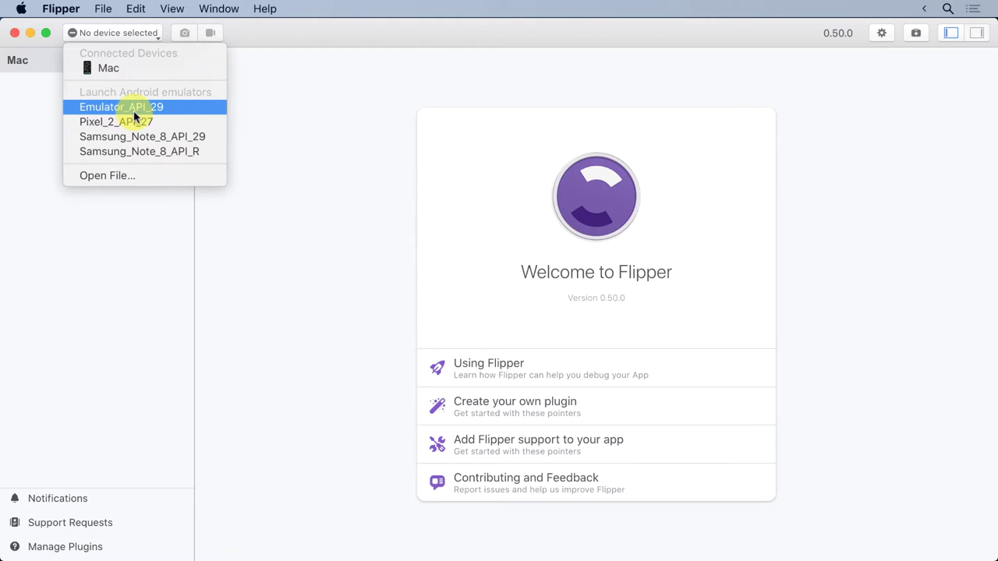
{"action": "left_click", "coordinate": [187, 115]}
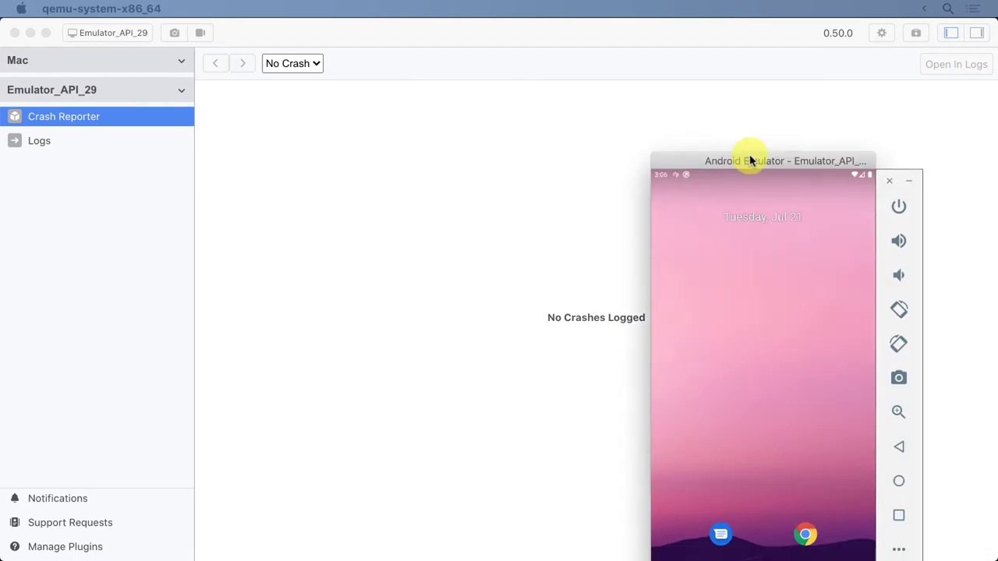
{"action": "left_click_drag", "start_coordinate": [750, 160], "coordinate": [628, 53]}
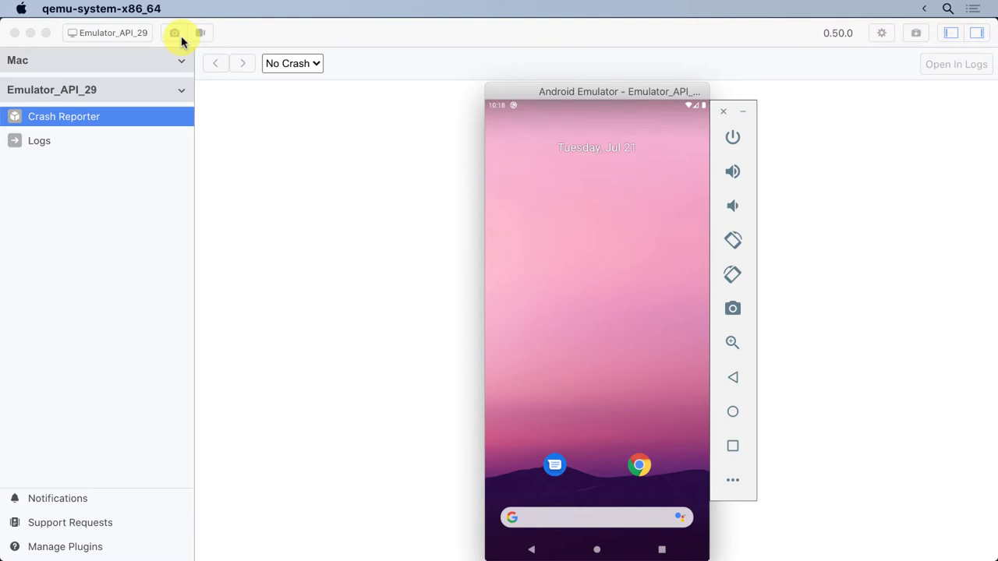
Capture a screenshot of the Emulator_API_29 screen, close its preview, and start a screen recording of the device
{"action": "left_click", "coordinate": [181, 40]}
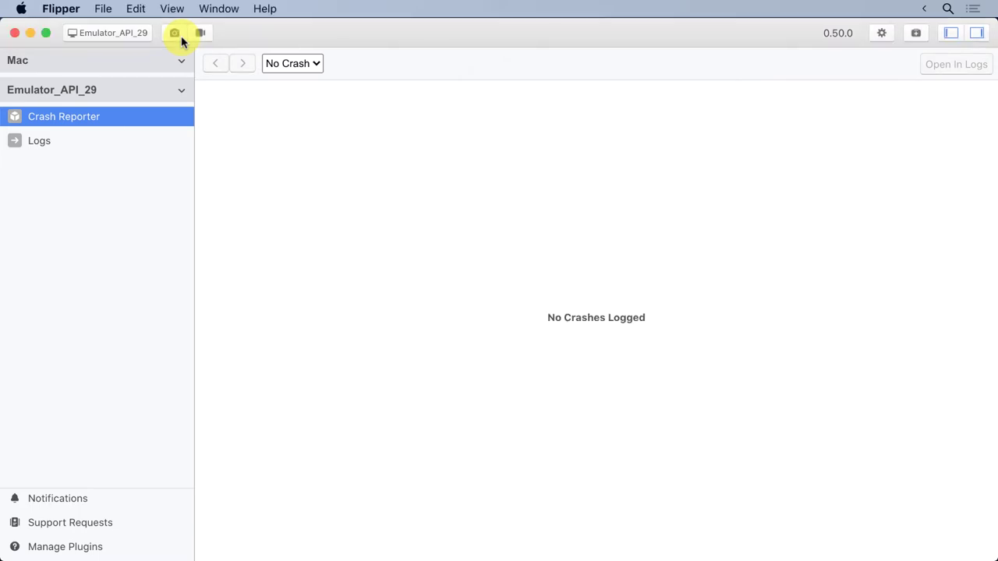
{"action": "left_click", "coordinate": [180, 38]}
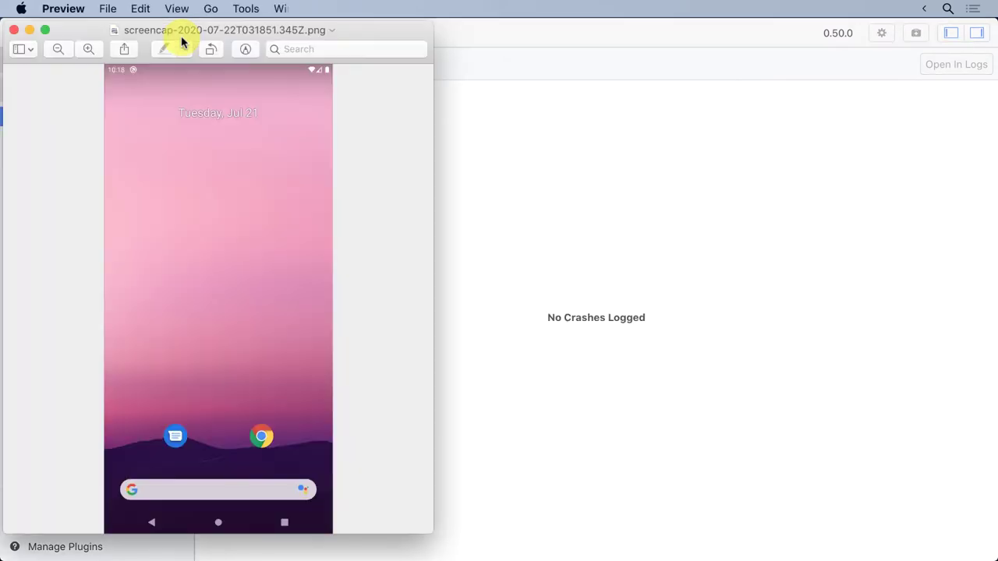
{"action": "left_click_drag", "start_coordinate": [190, 26], "coordinate": [431, 18]}
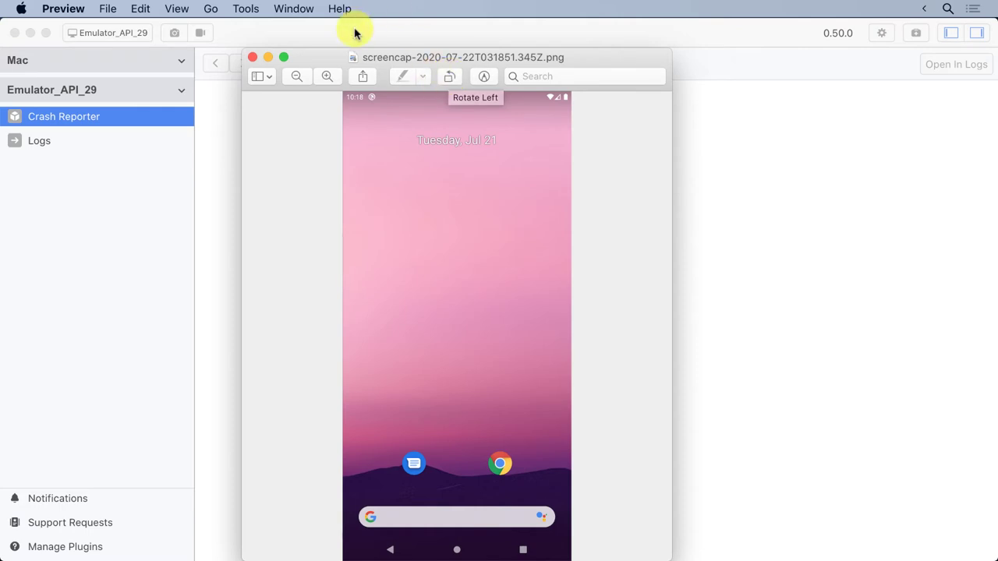
{"action": "left_click", "coordinate": [253, 57]}
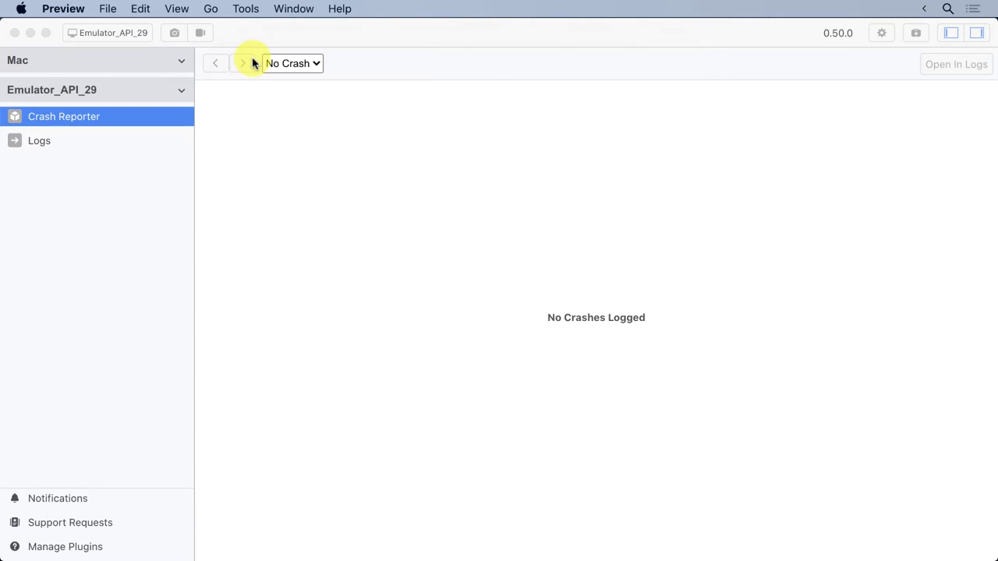
{"action": "left_click", "coordinate": [199, 34]}
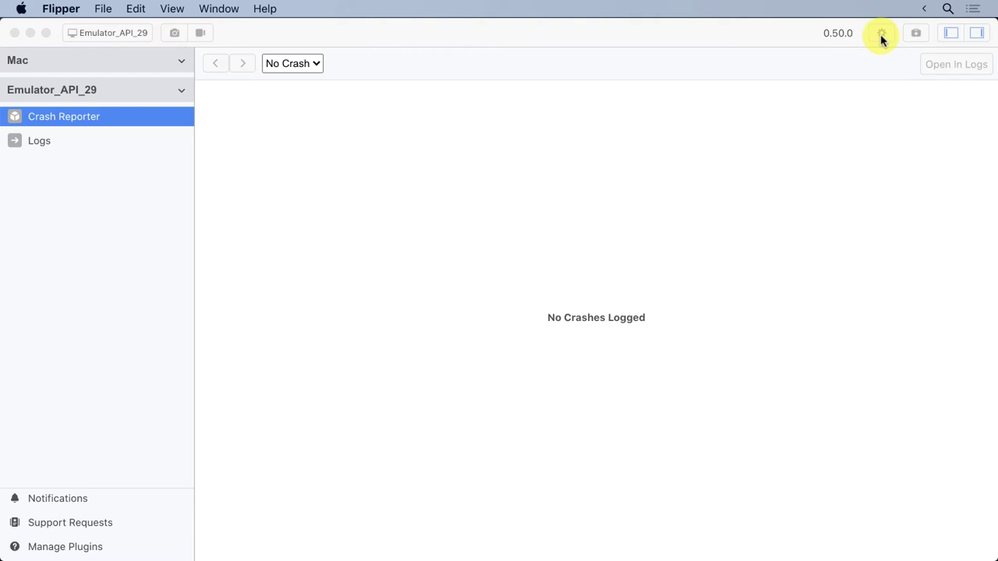
Review the Android and iOS developer settings without applying changes, and examine the Doctor's installation checks
{"action": "left_click", "coordinate": [882, 39]}
{"action": "left_click", "coordinate": [882, 39]}
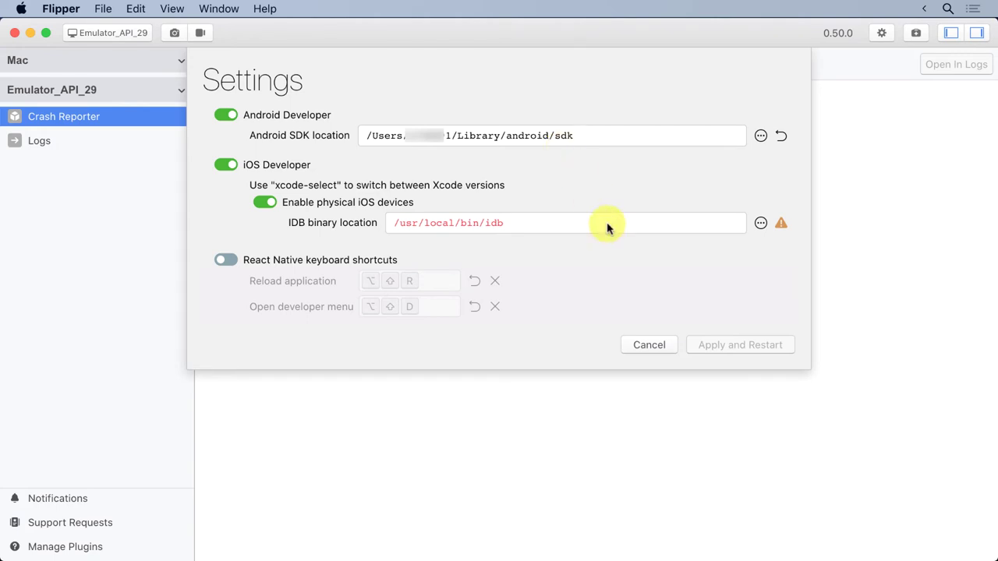
{"action": "left_click", "coordinate": [628, 348]}
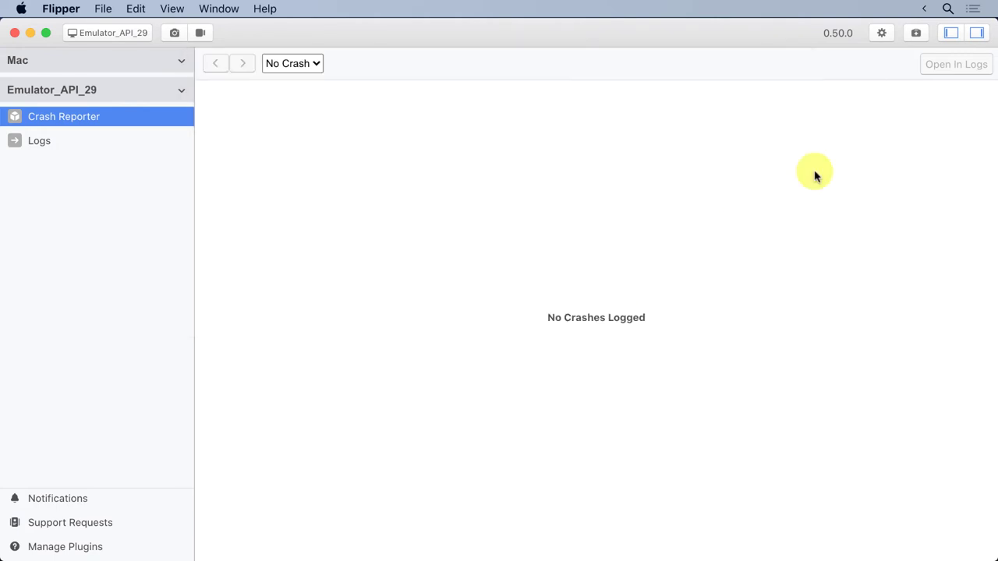
{"action": "left_click", "coordinate": [917, 33]}
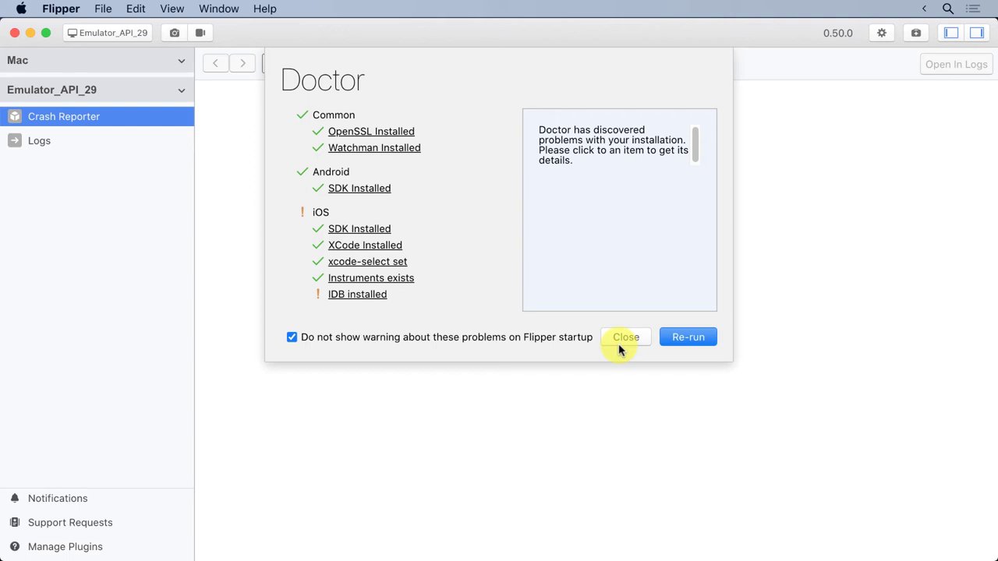
{"action": "left_click", "coordinate": [617, 340]}
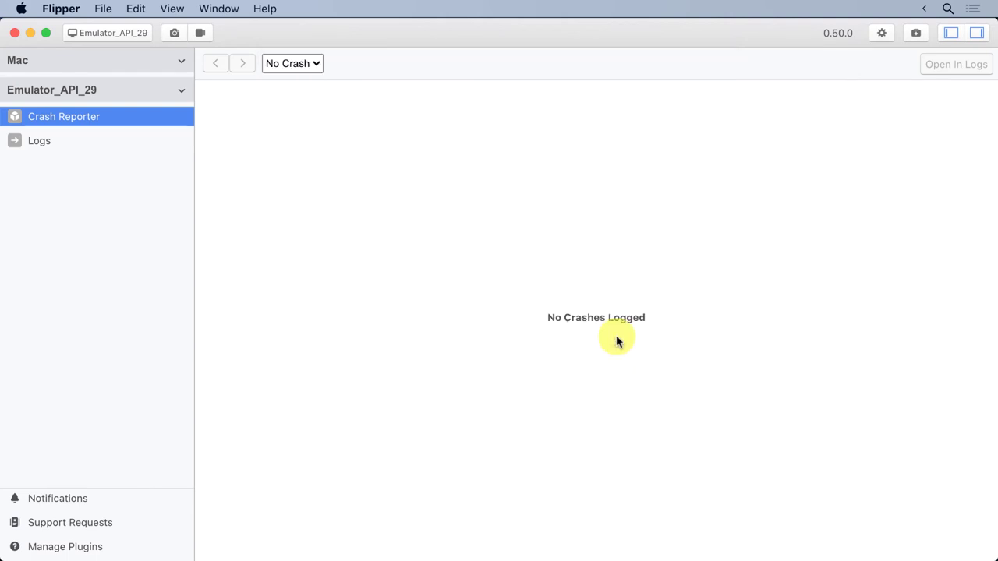
Hide and restore the navigation sidebar listing the devices, and toggle the details sidebar back on
{"action": "left_click", "coordinate": [949, 37]}
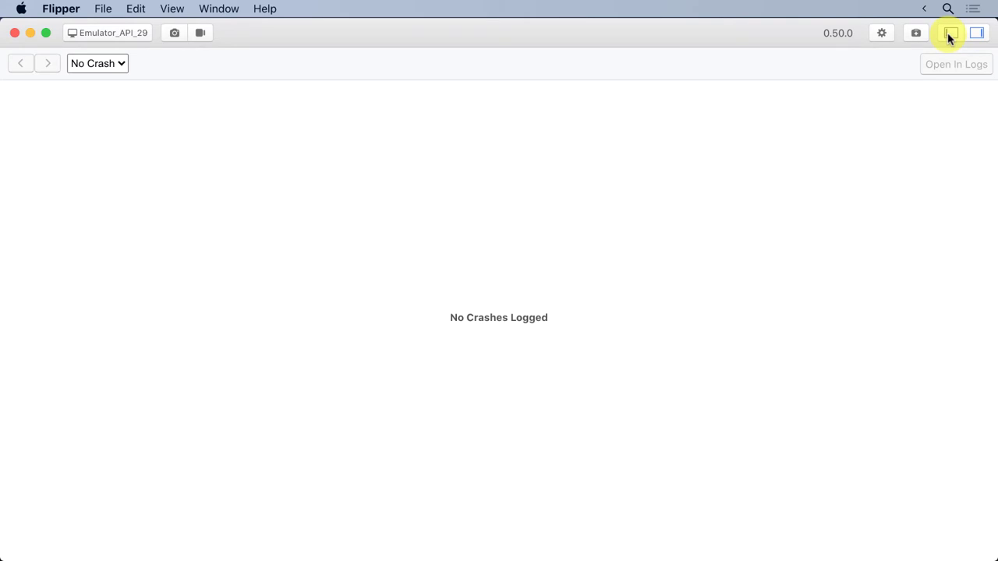
{"action": "left_click", "coordinate": [949, 37]}
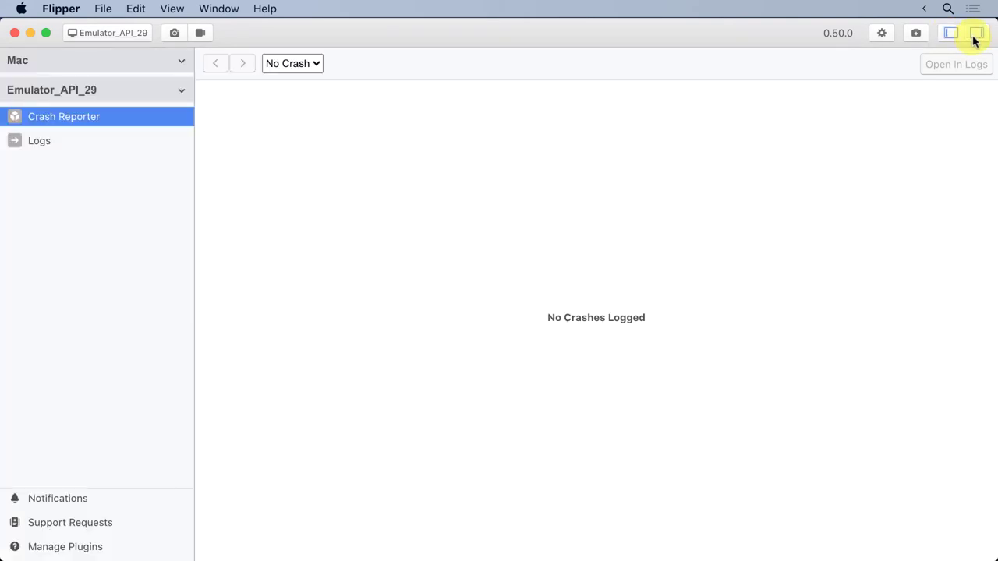
{"action": "left_click", "coordinate": [977, 39]}
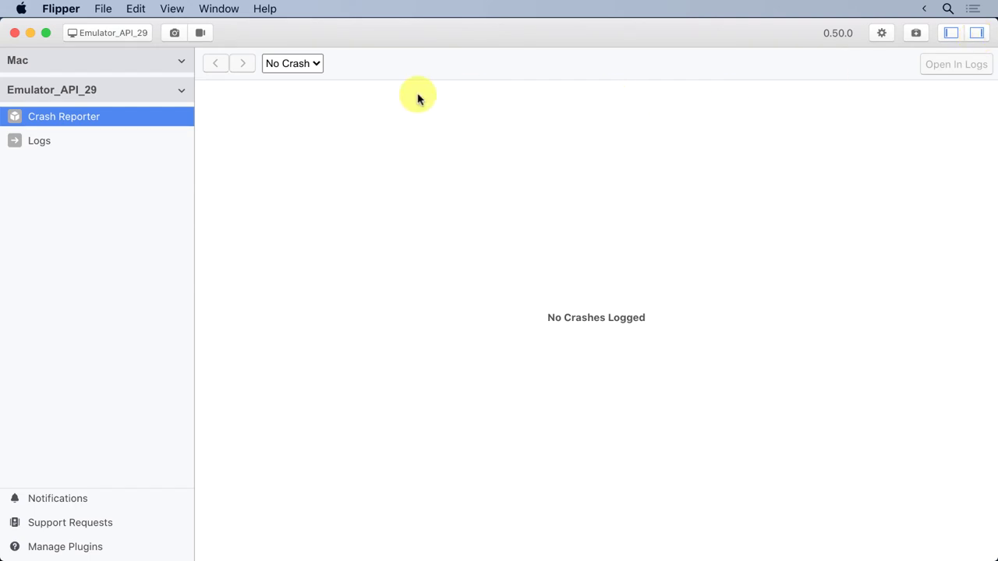
View the Flipper version and copyright information, and close the About window
{"action": "left_click", "coordinate": [62, 13]}
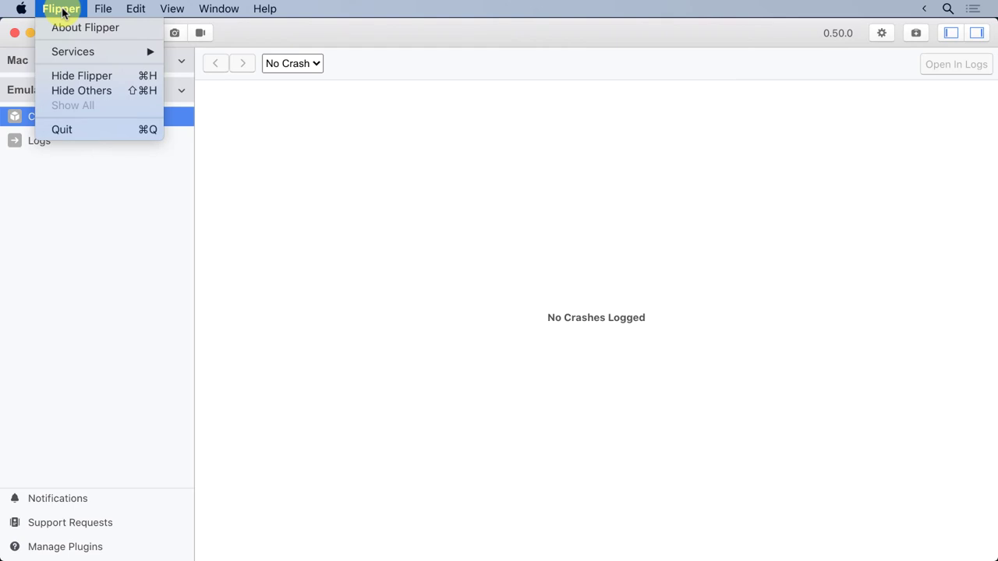
{"action": "left_click", "coordinate": [69, 30]}
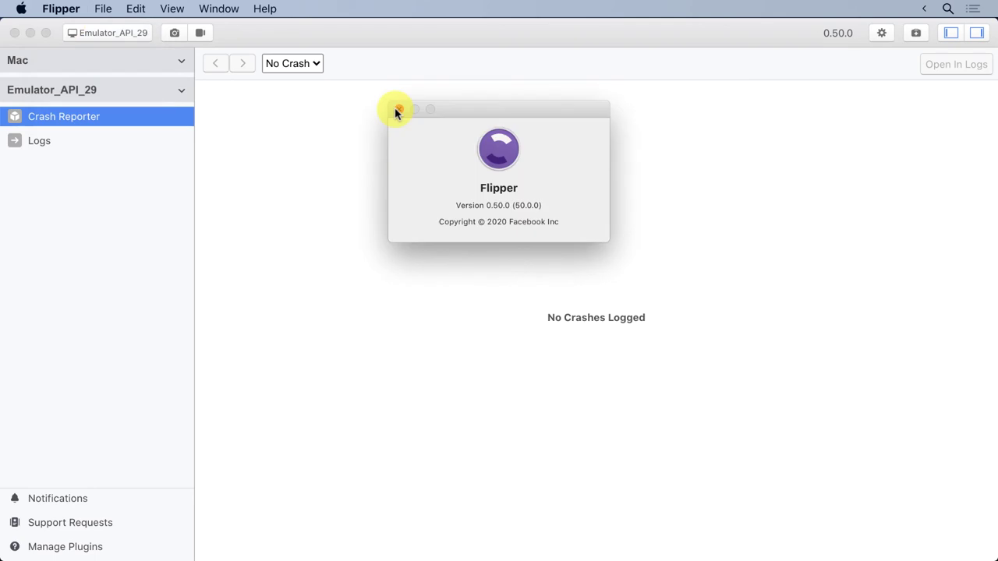
{"action": "left_click", "coordinate": [397, 110]}
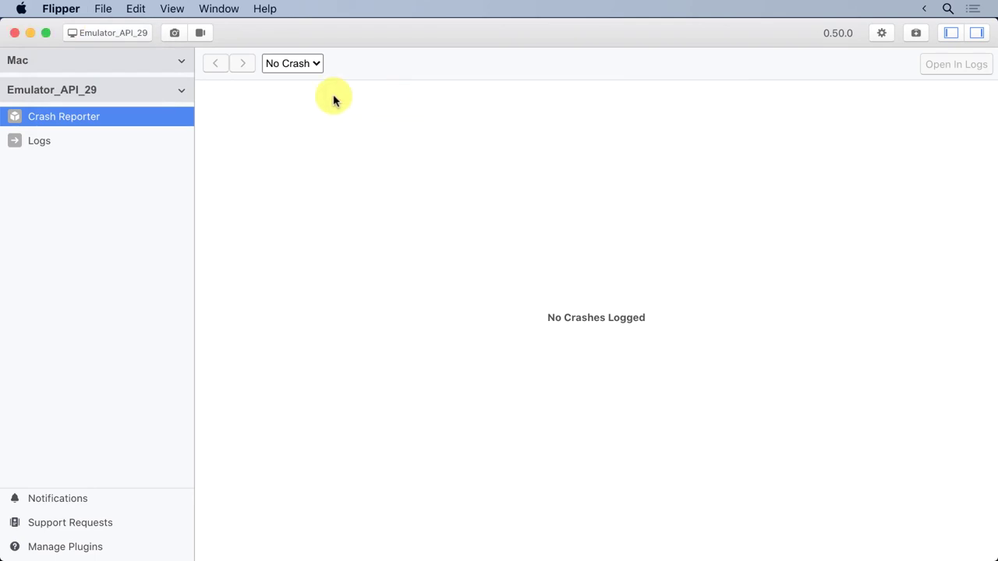
Open the application preferences to view the developer settings, and dismiss them without changes
{"action": "left_click", "coordinate": [95, 9]}
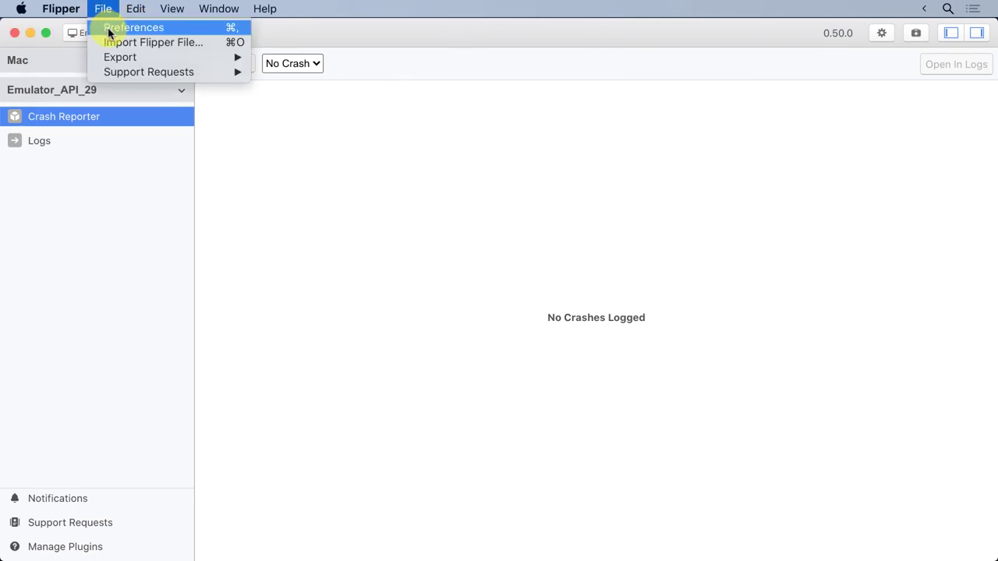
{"action": "left_click", "coordinate": [109, 30]}
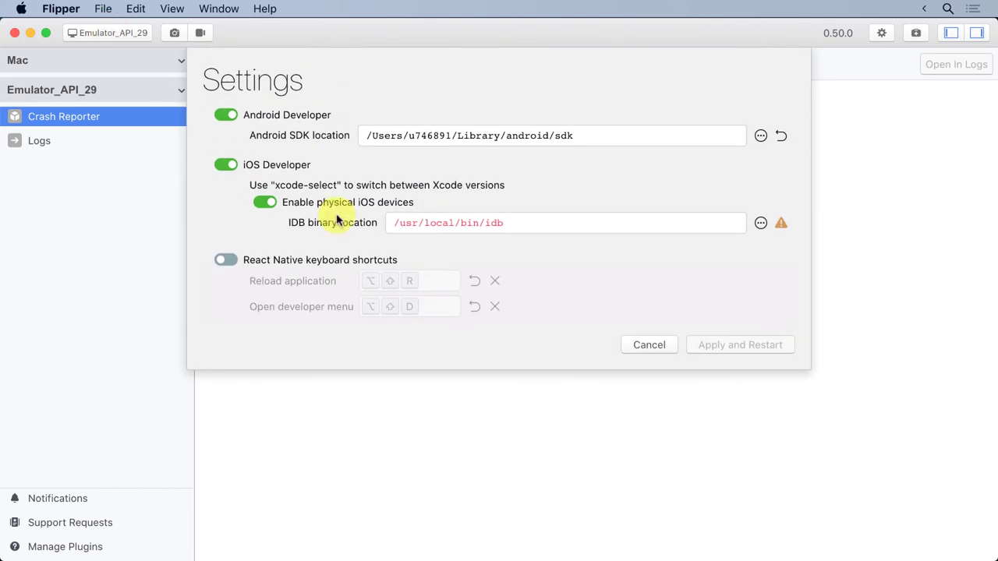
{"action": "left_click", "coordinate": [650, 345]}
{"action": "left_click", "coordinate": [138, 9]}
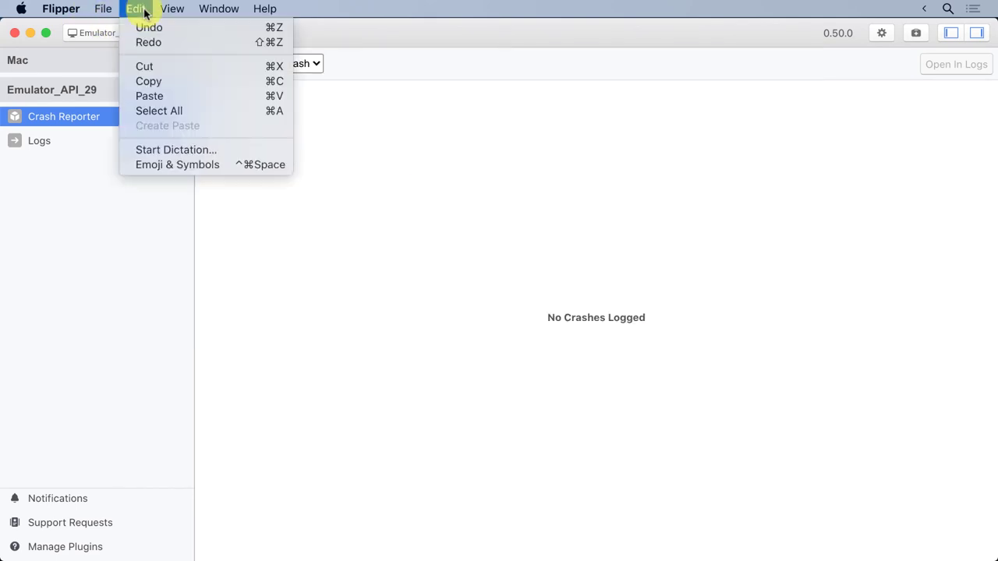
{"action": "mouse_move", "coordinate": [113, 13]}
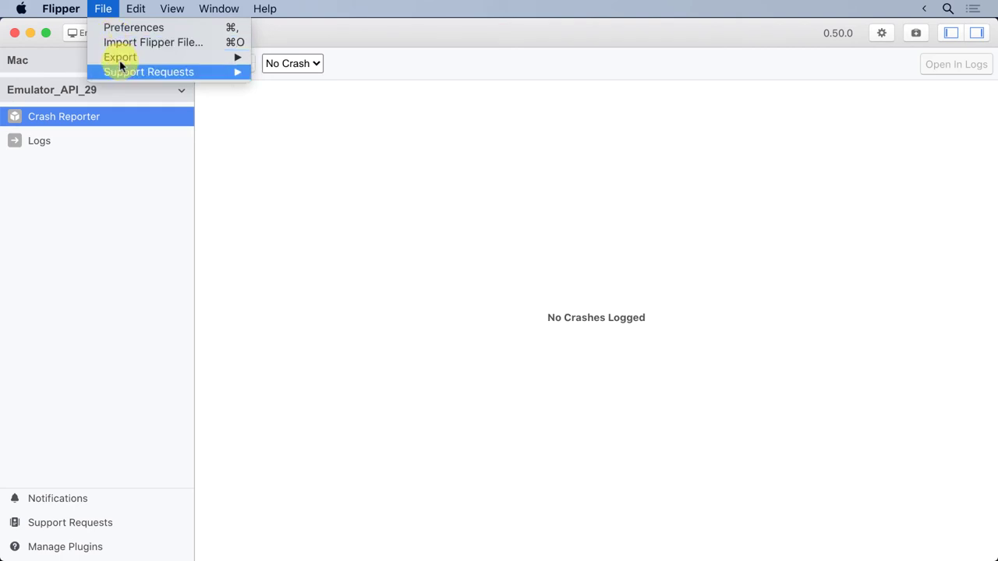
{"action": "mouse_move", "coordinate": [118, 70]}
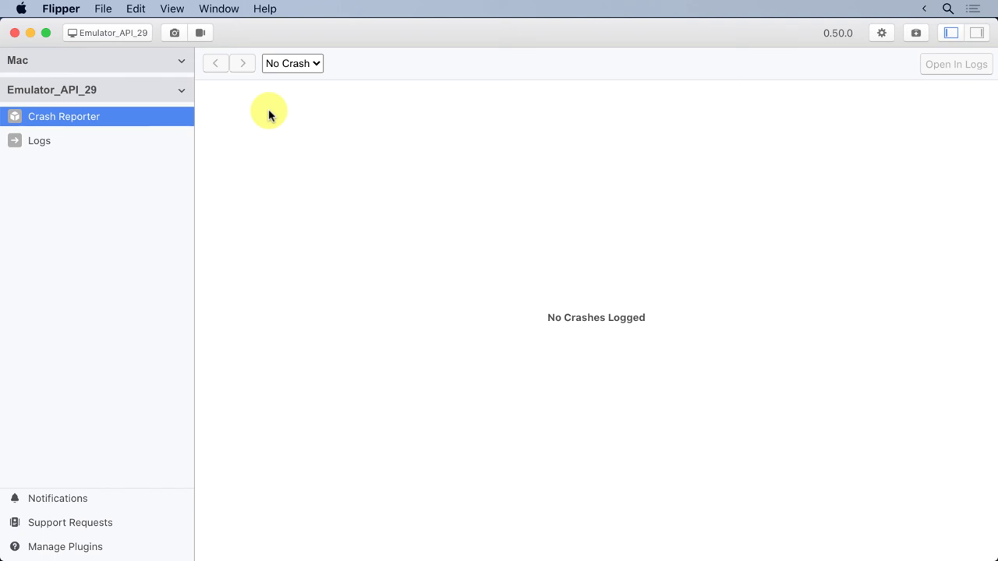
Show the Developer Tools beside the crash reporter and widen their pane to about half the window
{"action": "left_click", "coordinate": [173, 11]}
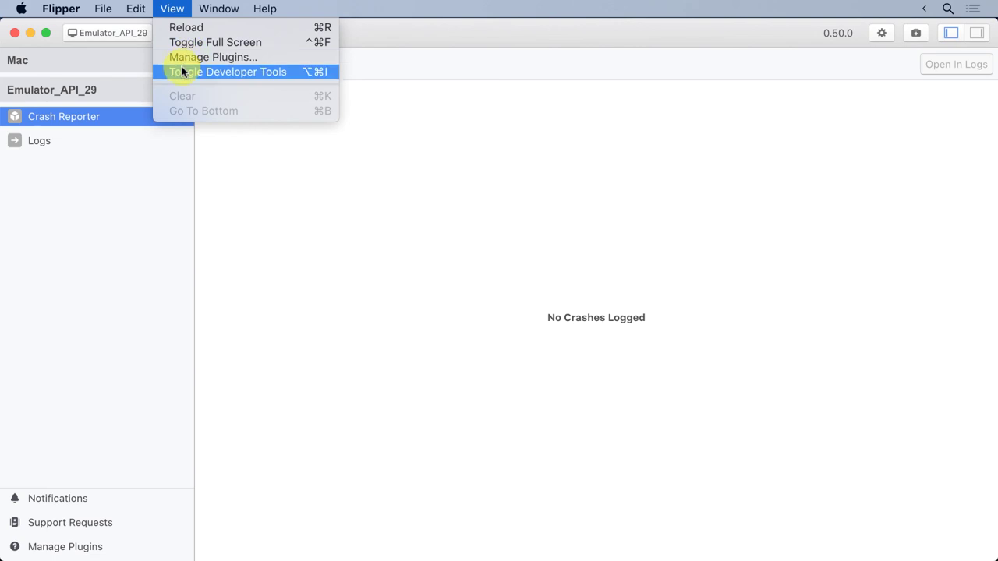
{"action": "left_click", "coordinate": [184, 72]}
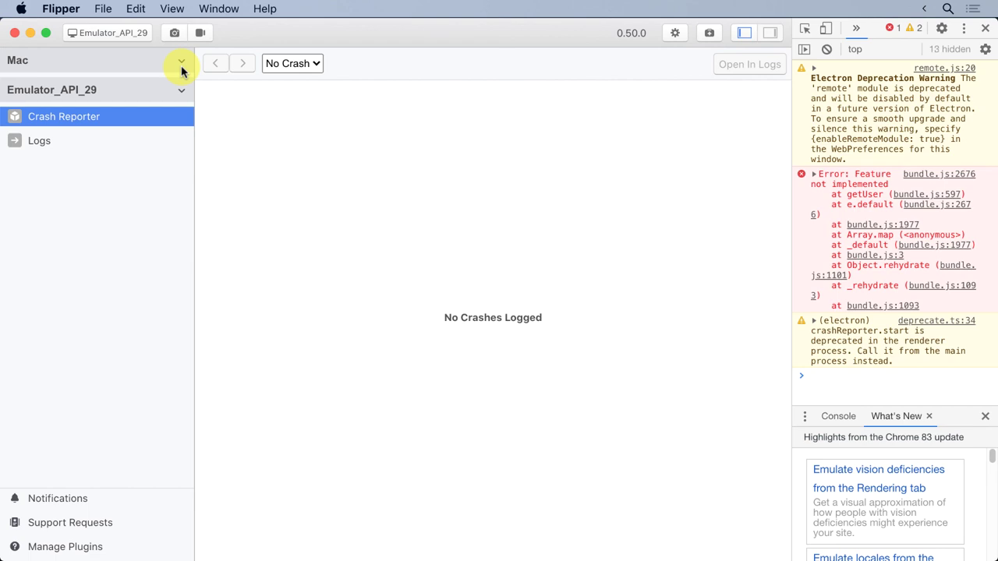
{"action": "left_click", "coordinate": [171, 8]}
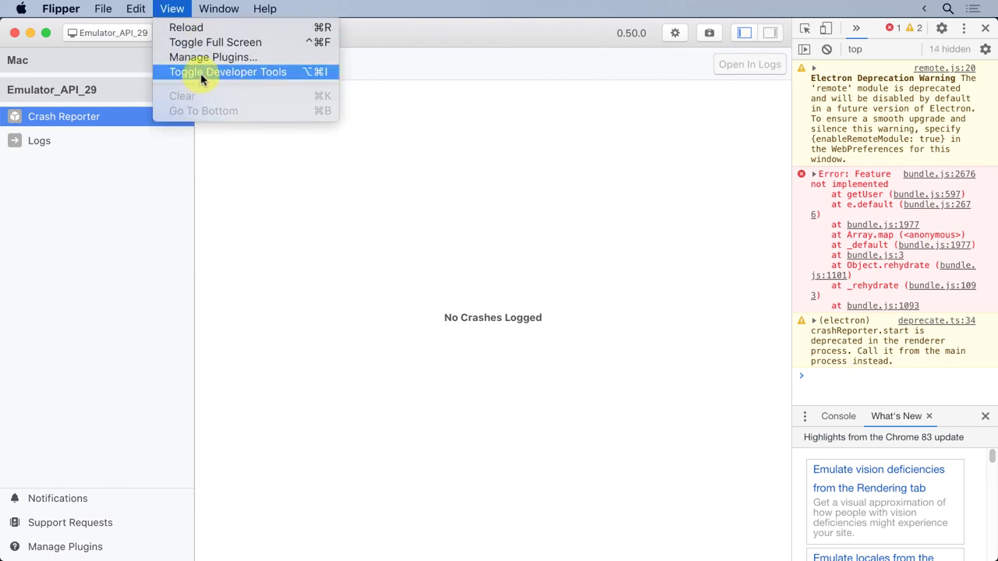
{"action": "left_click", "coordinate": [707, 234]}
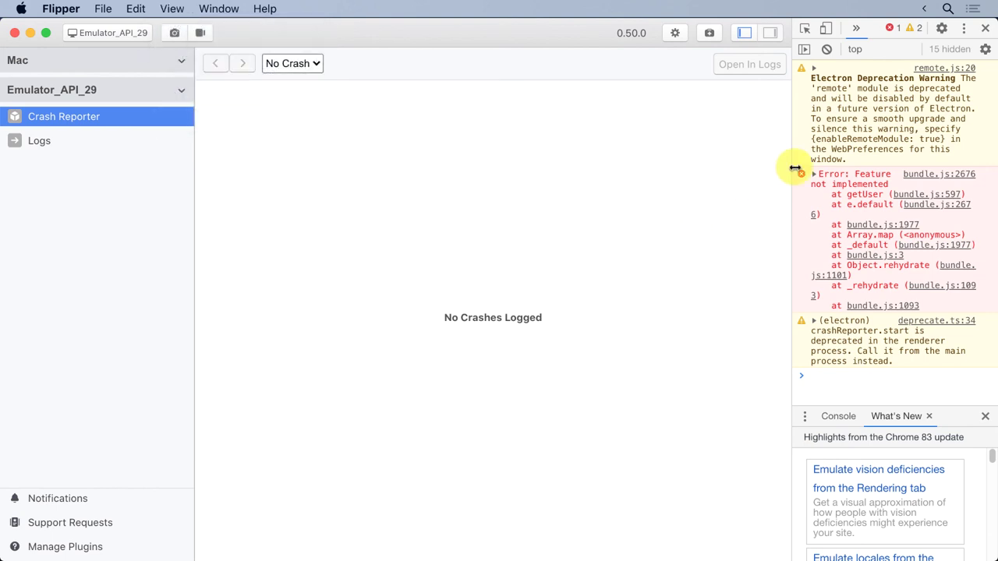
{"action": "left_click_drag", "start_coordinate": [792, 167], "coordinate": [532, 183]}
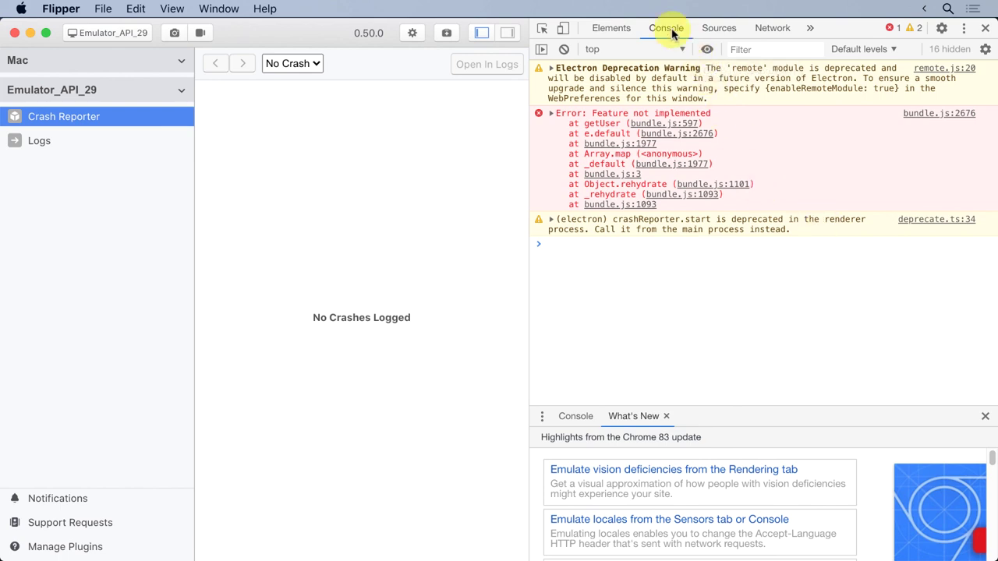
Inspect the app's page structure and styles in the Elements view, and close the Developer Tools
{"action": "left_click", "coordinate": [786, 32]}
{"action": "left_click", "coordinate": [624, 28]}
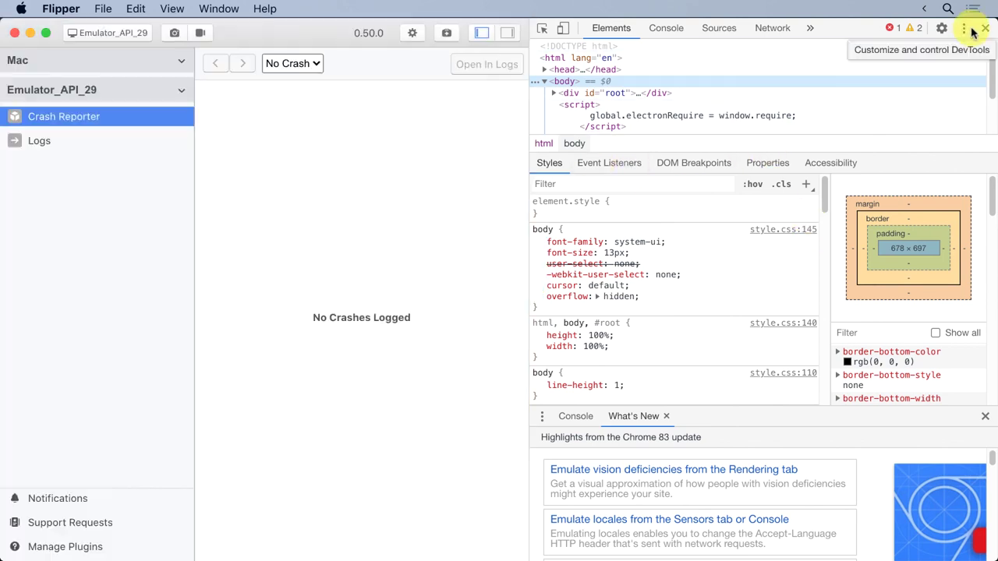
{"action": "left_click", "coordinate": [985, 29]}
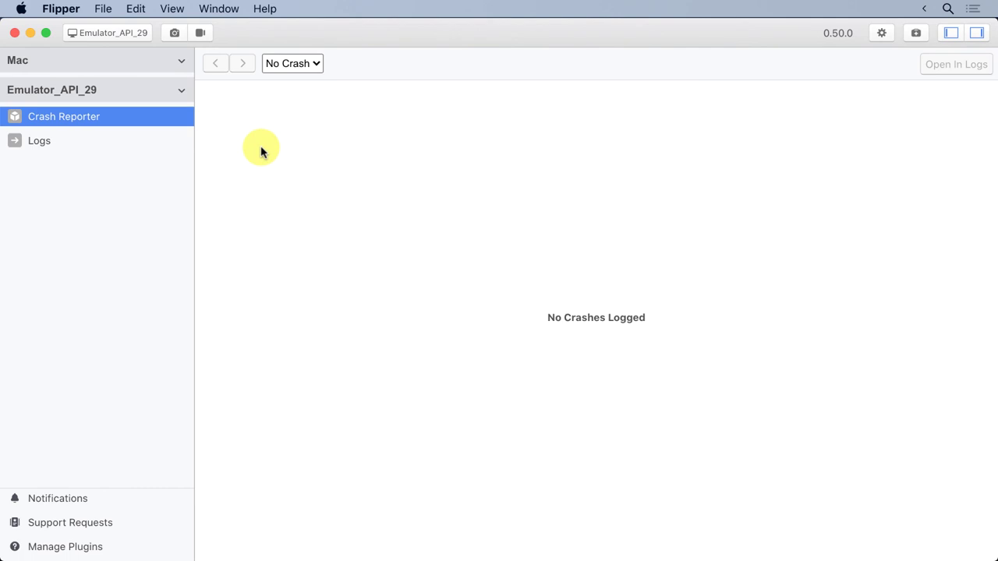